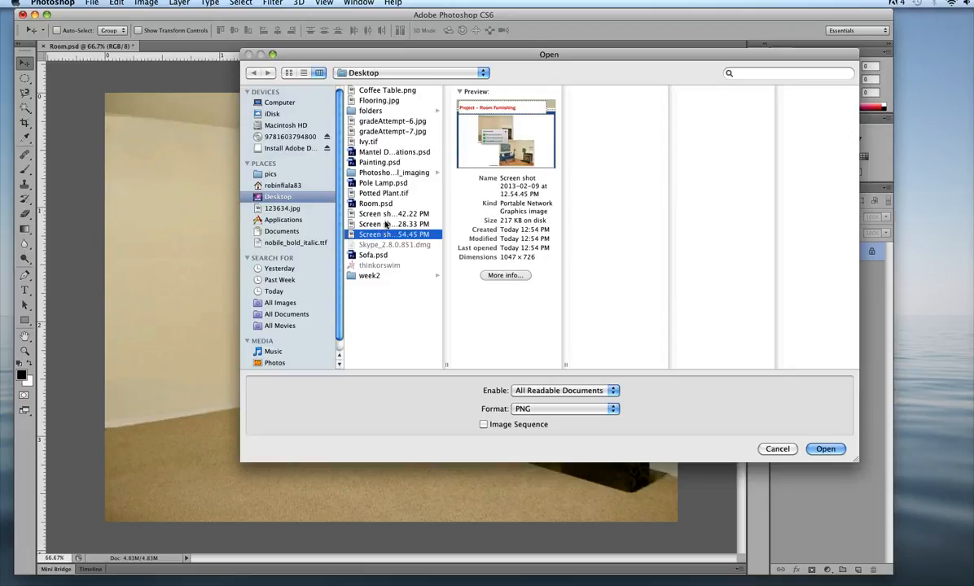
Step: Open the reference image Screen shot 2013-02-09 at 4.28.33 PM.png alongside Room.psd
key("Up")
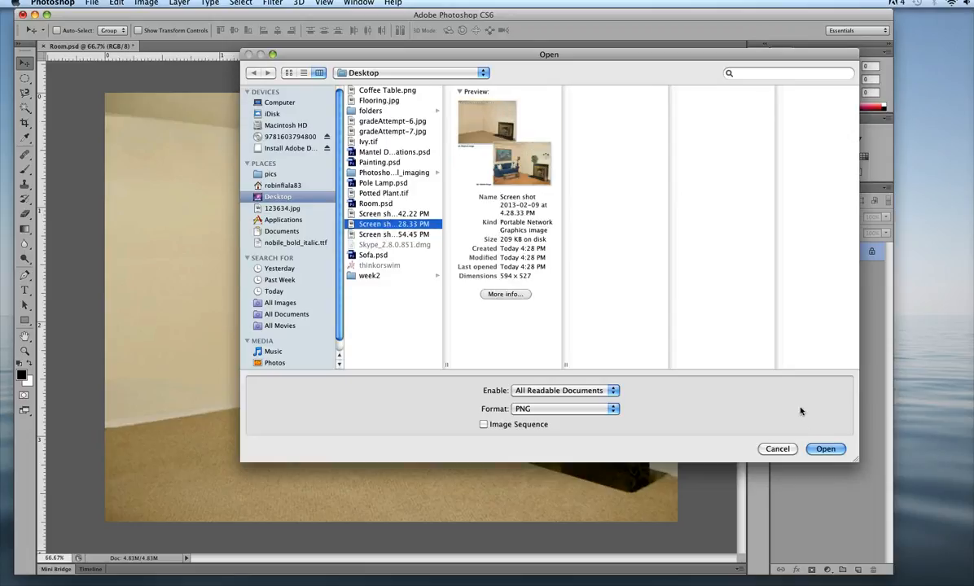
left_click(825, 448)
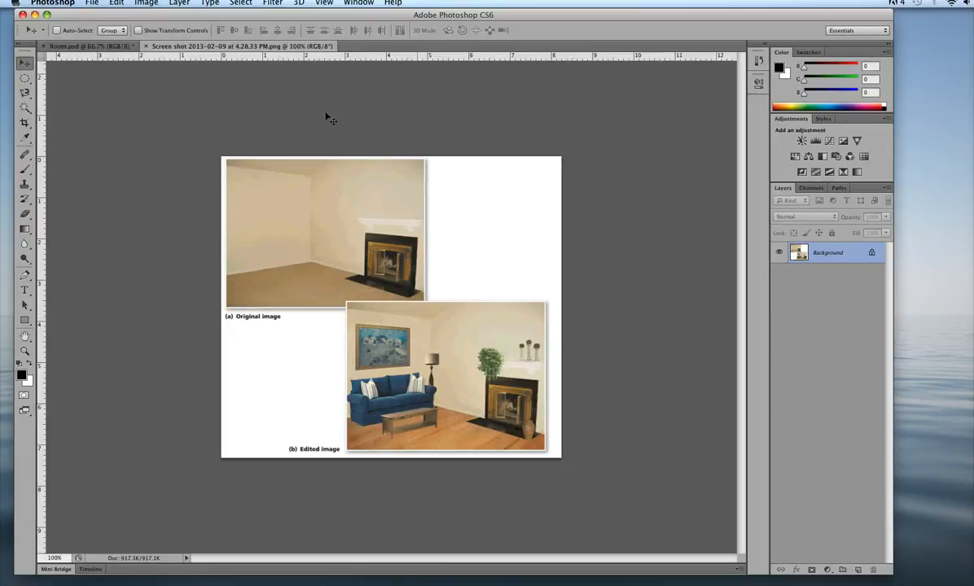
left_click(111, 46)
left_click(164, 48)
key("ctrl+Tab")
left_click(176, 49)
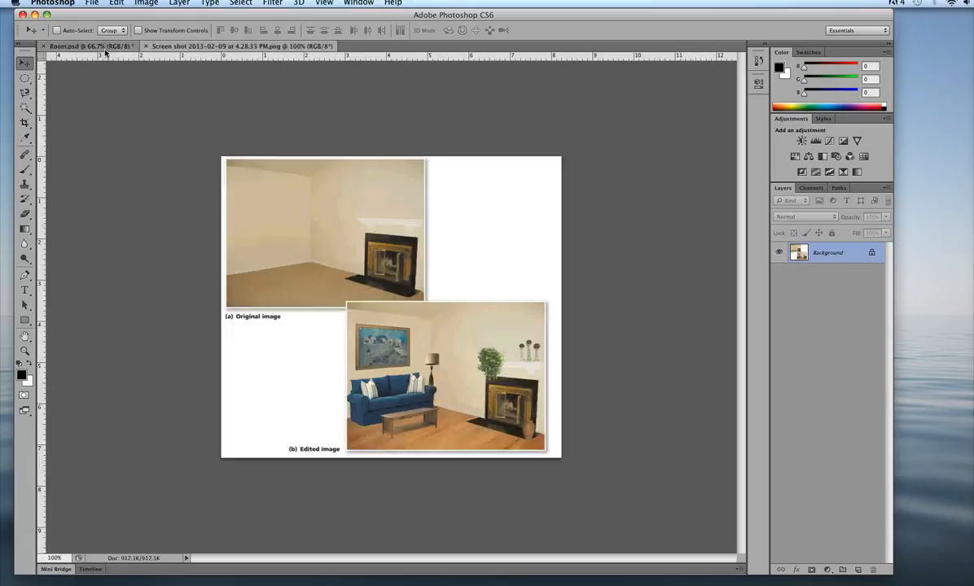
Step: Arrange Room.psd and the reference screenshot side by side, giving Room.psd the wider share of the workspace
left_click_drag(104, 49, 113, 170)
left_click_drag(172, 56, 333, 150)
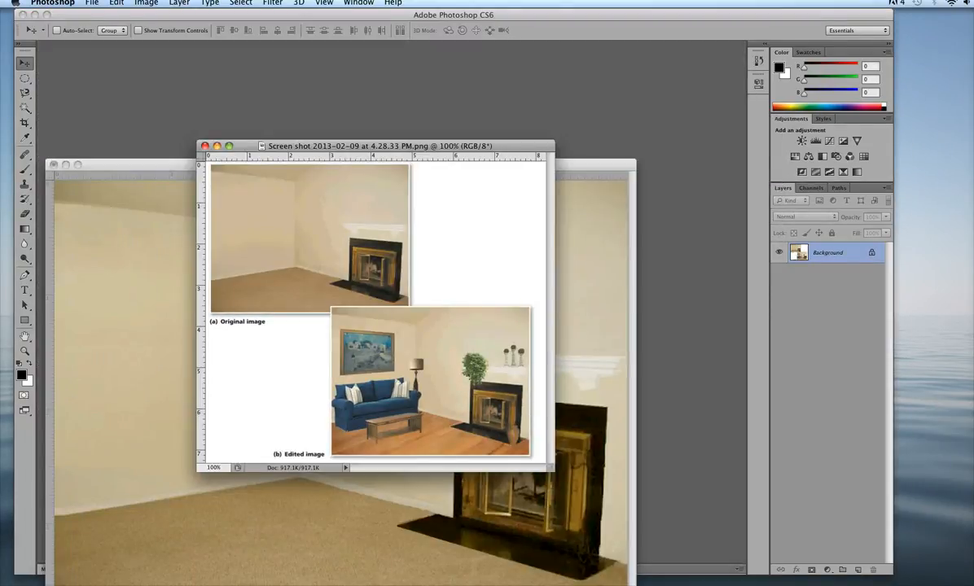
left_click(364, 4)
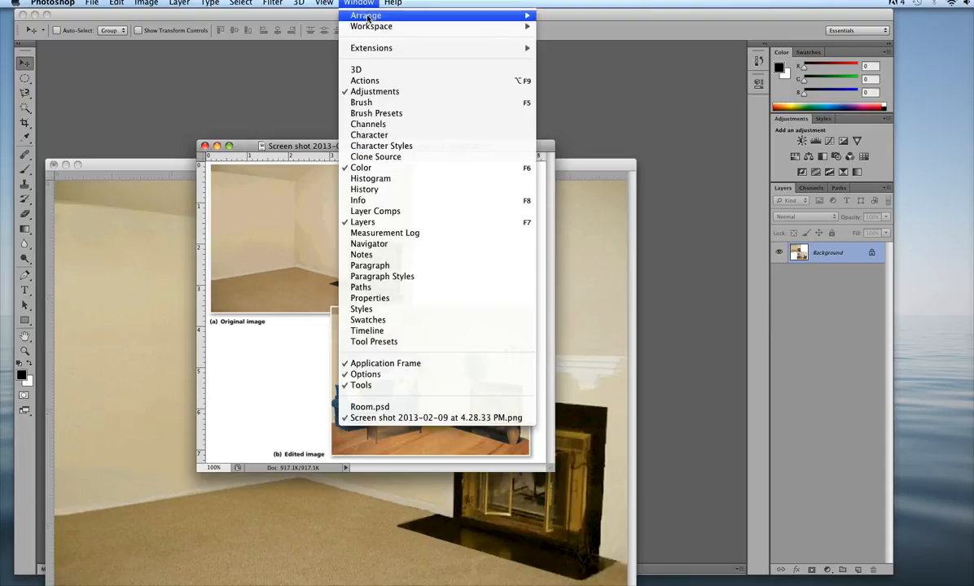
mouse_move(345, 16)
left_click(567, 18)
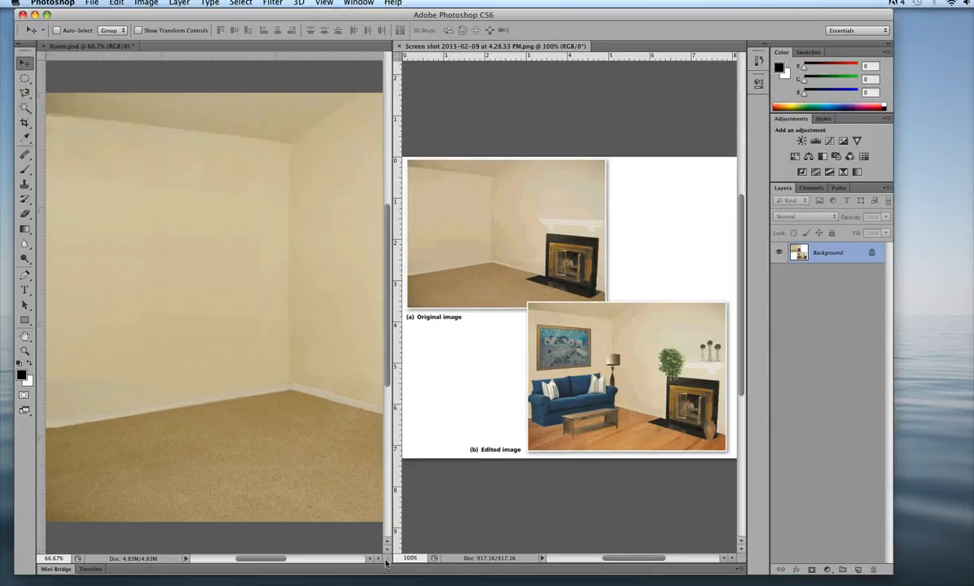
left_click_drag(386, 560, 574, 568)
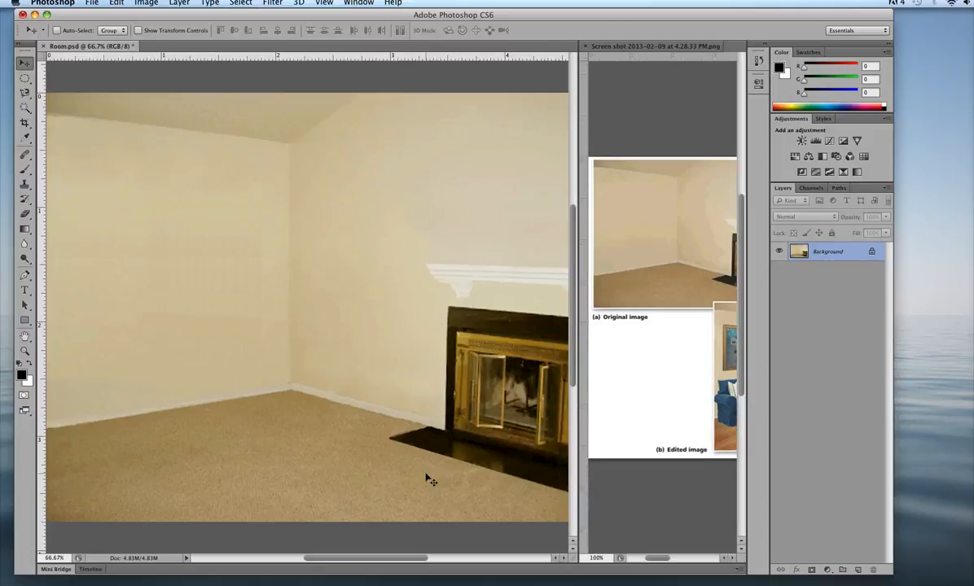
Step: Set Room.psd to 50% zoom and the reference screenshot to 66.67%, framing the edited image next to the room
key("super+minus")
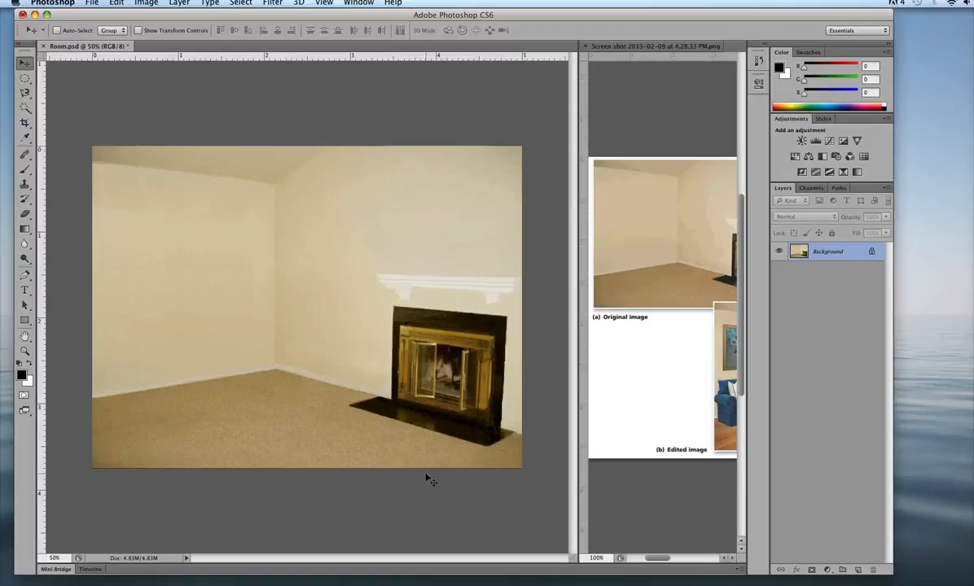
key("super+plus")
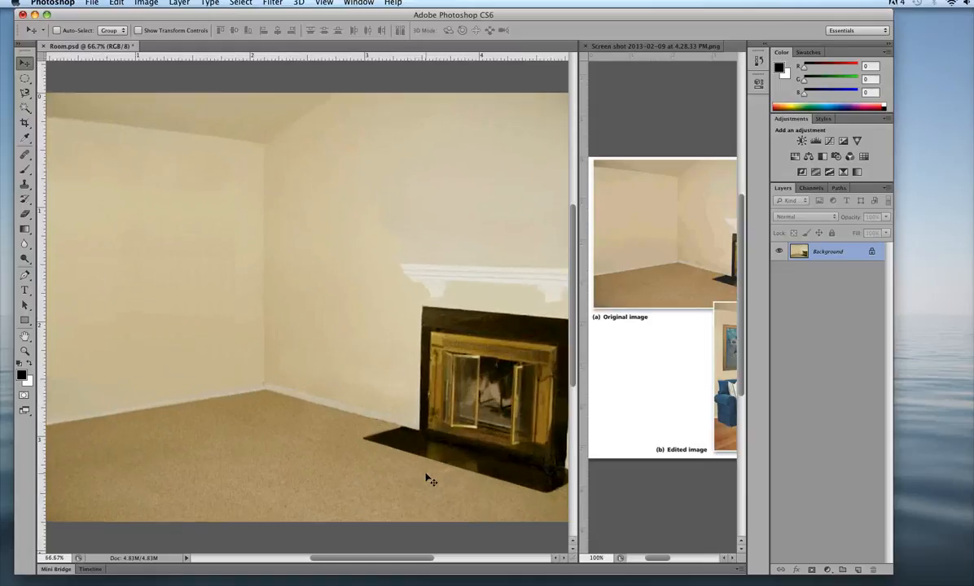
key("super+minus")
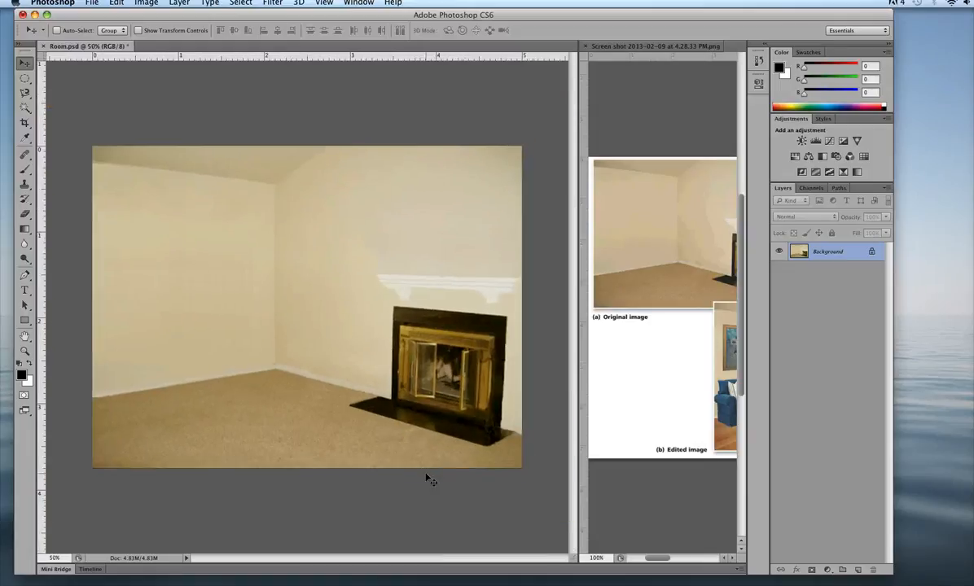
left_click(608, 458)
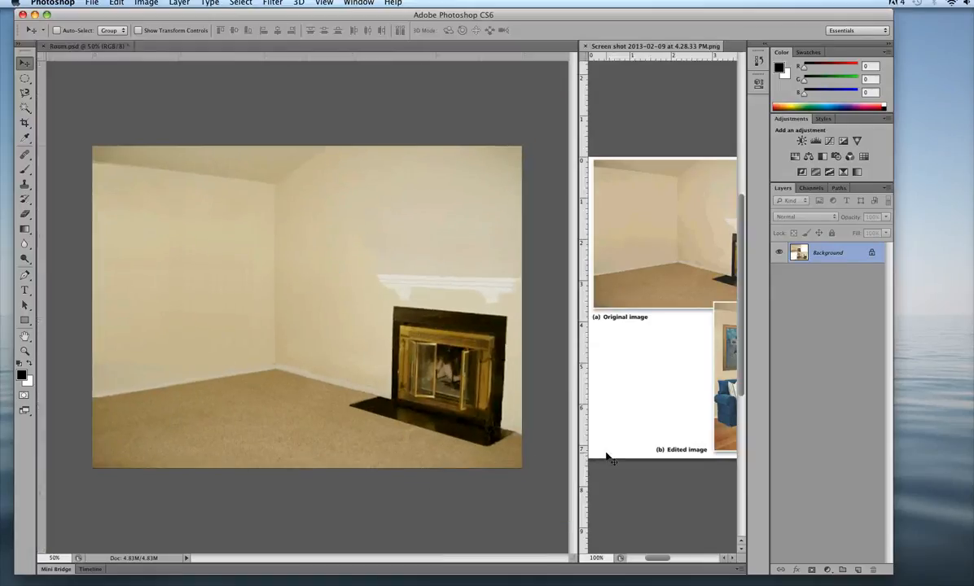
key("super+minus")
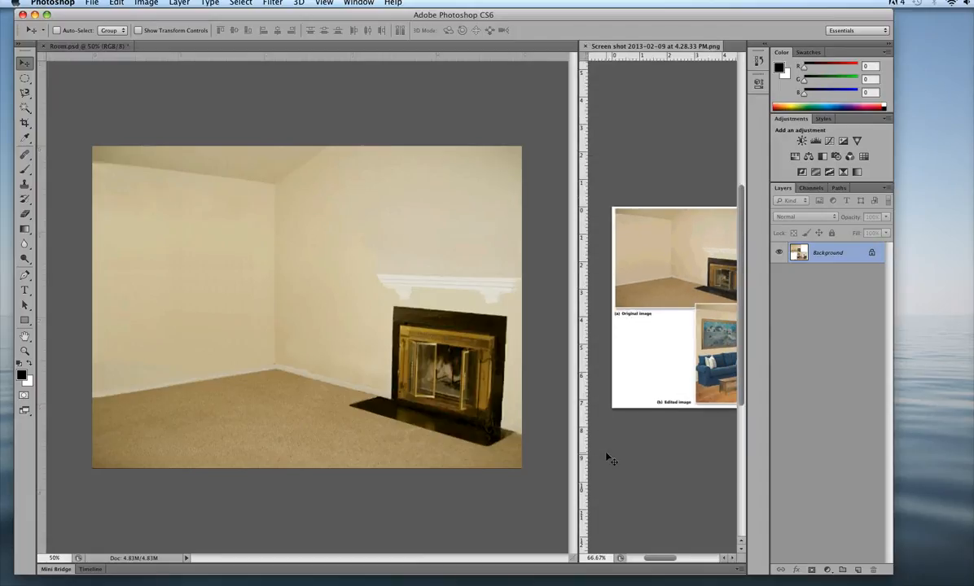
key("super+minus")
key("super+plus")
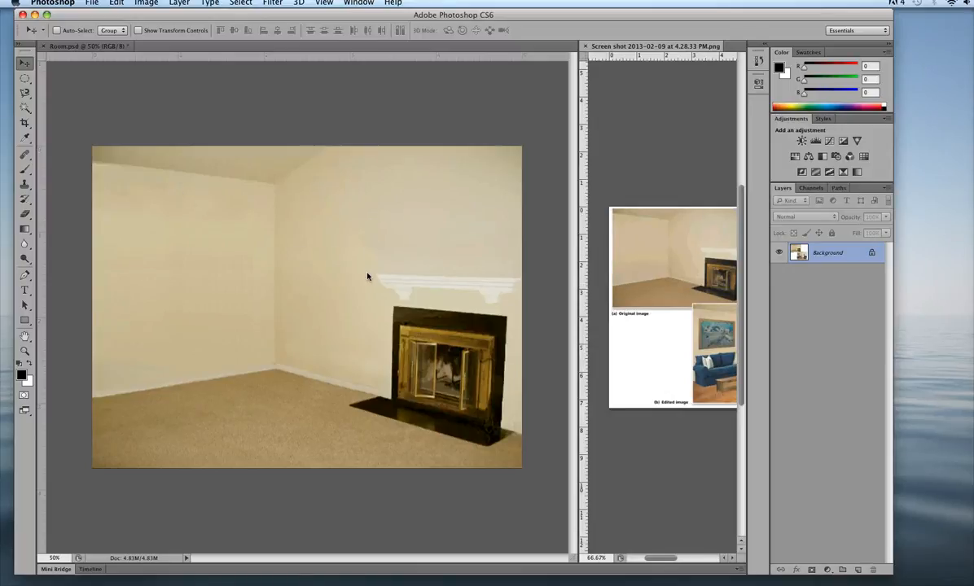
key("h")
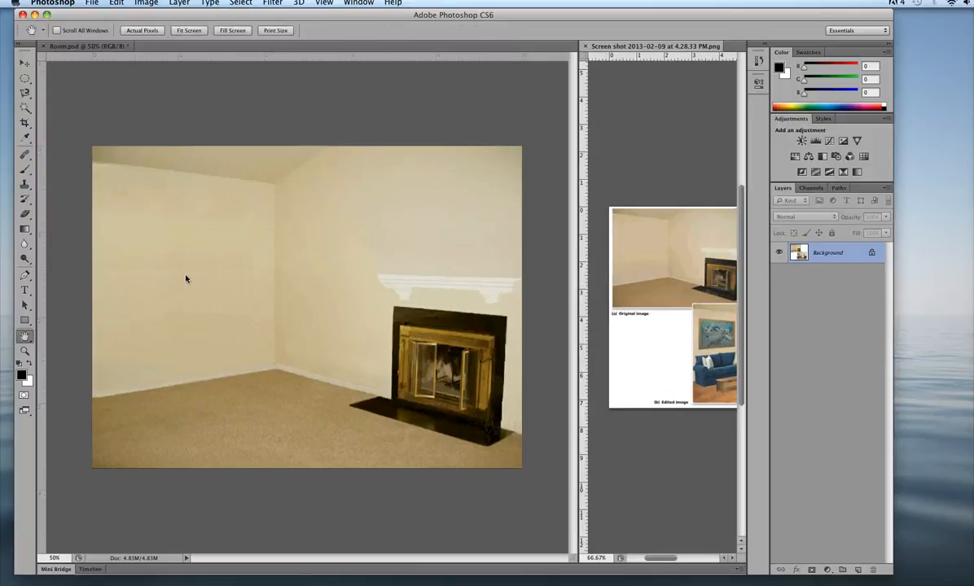
left_click(297, 323)
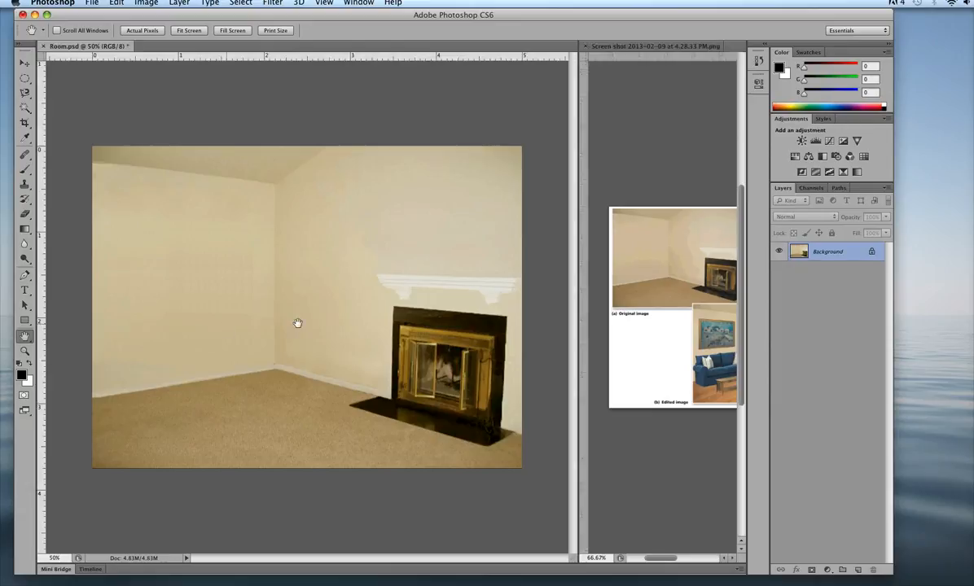
left_click(653, 353)
left_click_drag(654, 353, 622, 317)
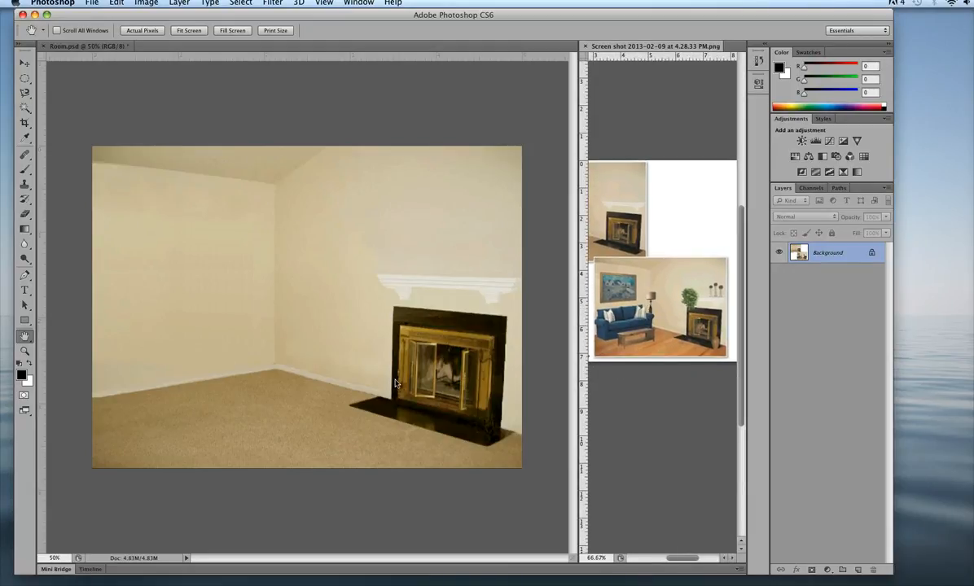
Step: Select the carpeted floor in Room.psd with the Quick Selection tool, leaving out the walls, fireplace and hearth
left_click(333, 395)
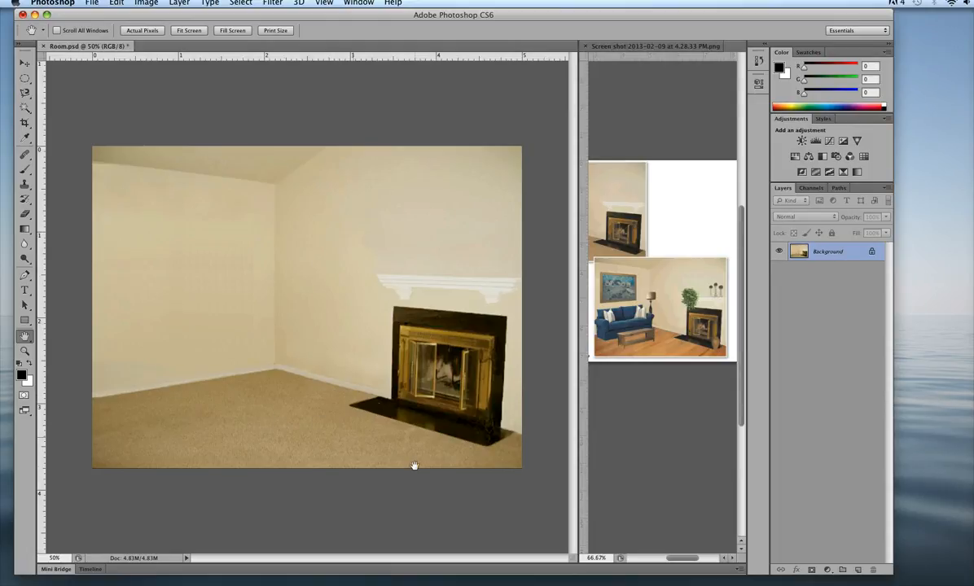
left_click(25, 108)
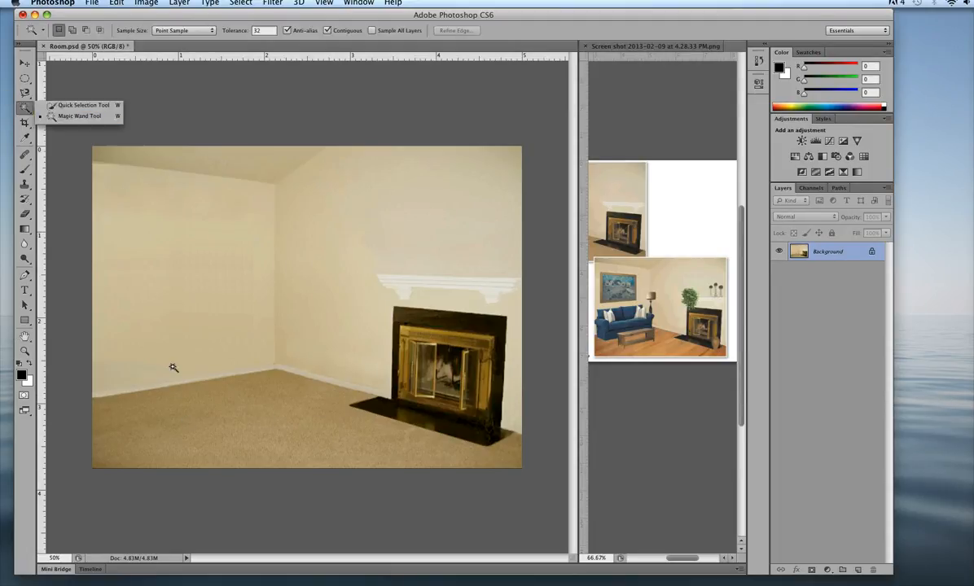
left_click(59, 105)
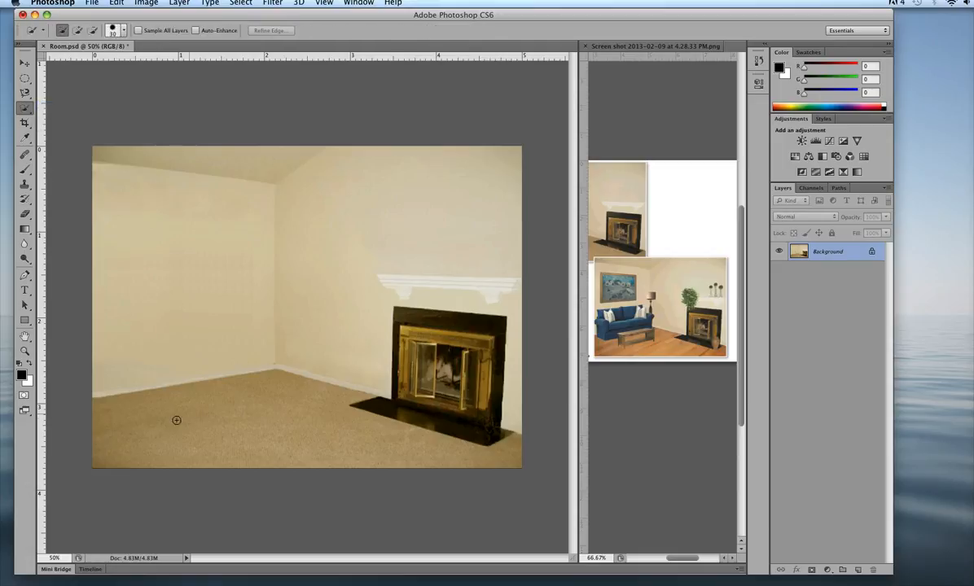
left_click_drag(134, 393, 362, 447)
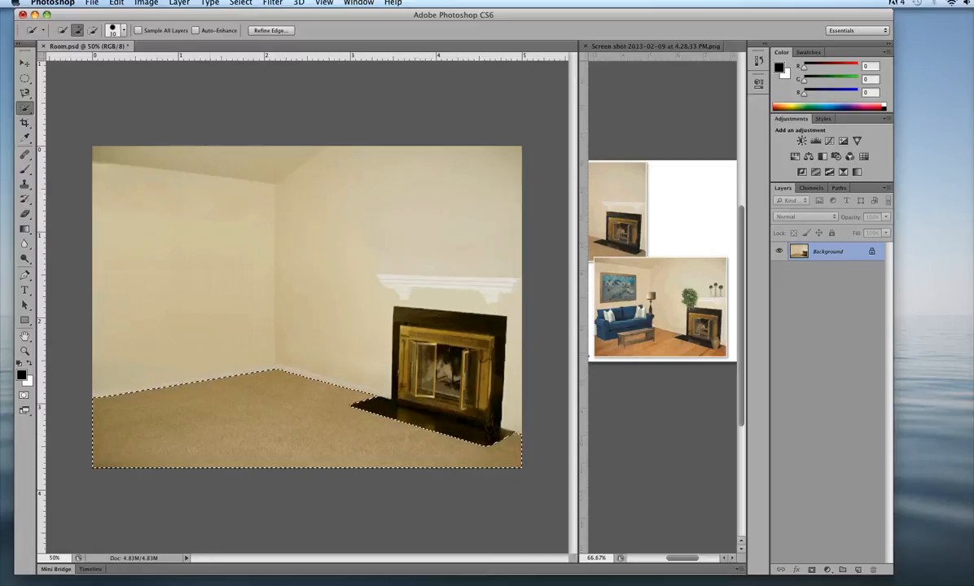
key("super+d")
key("shift+super+d")
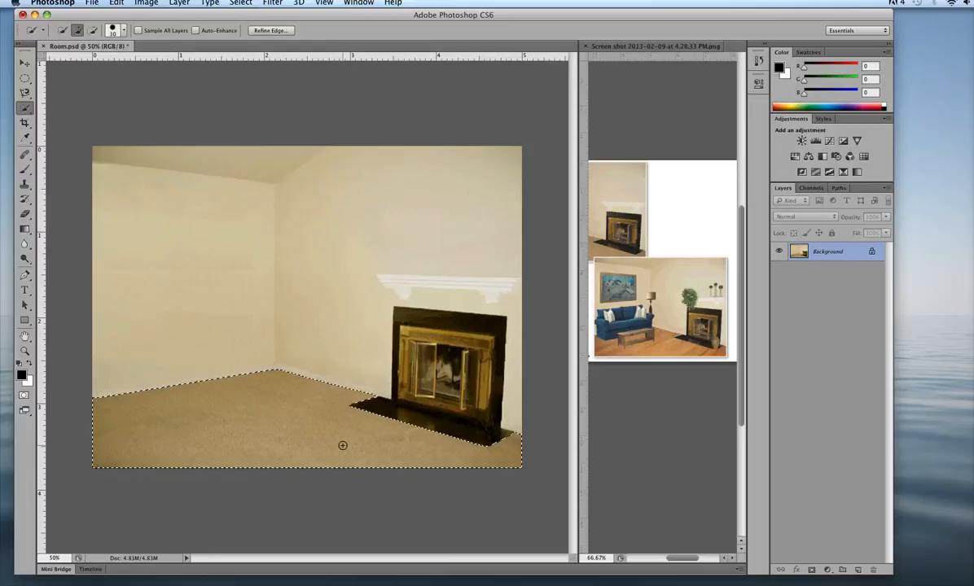
Step: Copy the selected floor to a new layer, try moving it up over the walls, and undo the move
key("super+j")
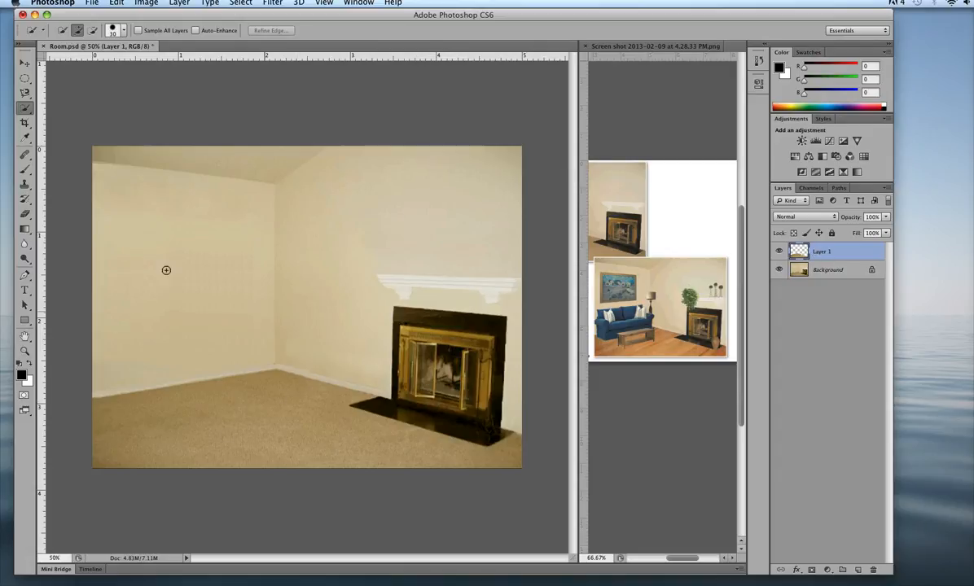
left_click(26, 64)
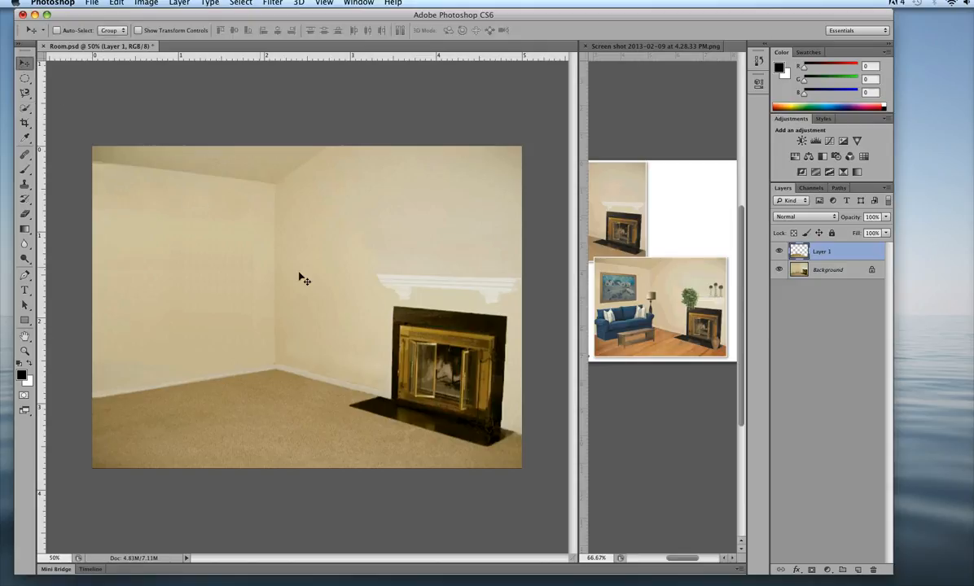
left_click_drag(350, 401, 334, 253)
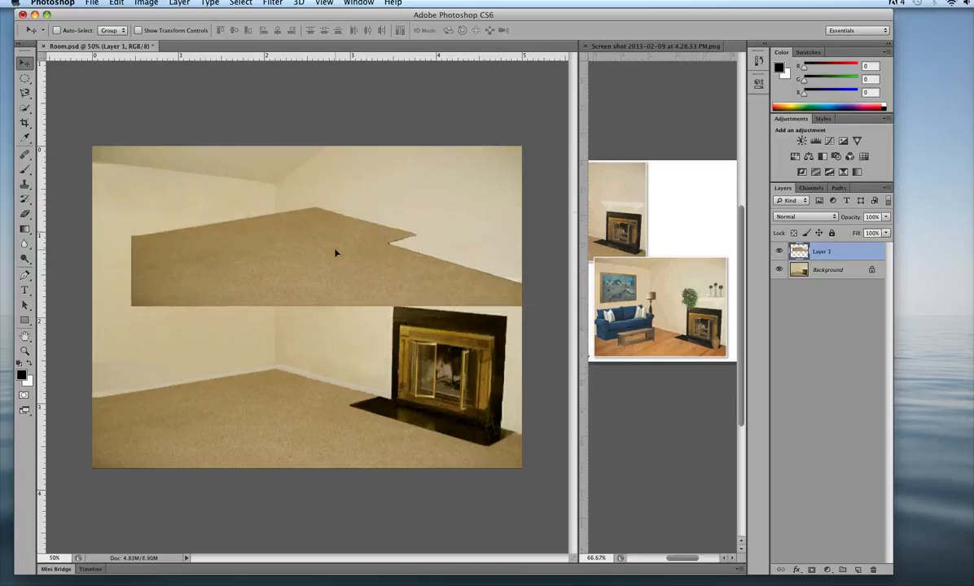
key("super+z")
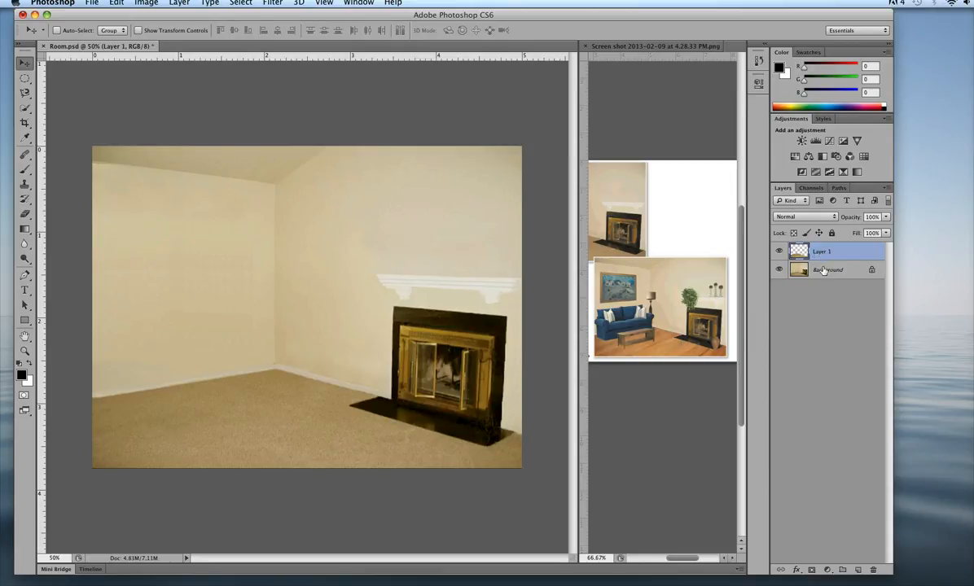
Step: Delete the copied floor layer, leaving only the Background layer in Room.psd
left_click(822, 271)
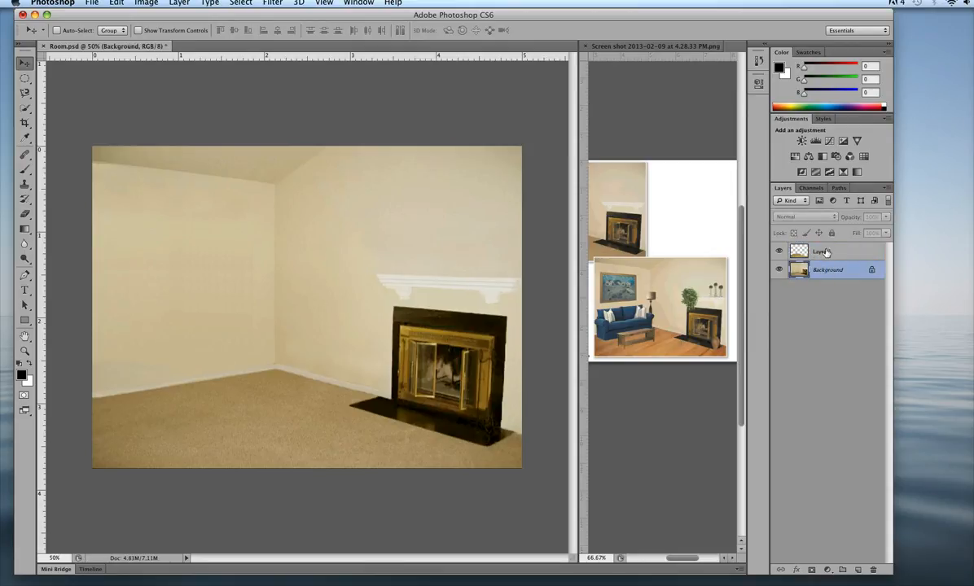
left_click(826, 252)
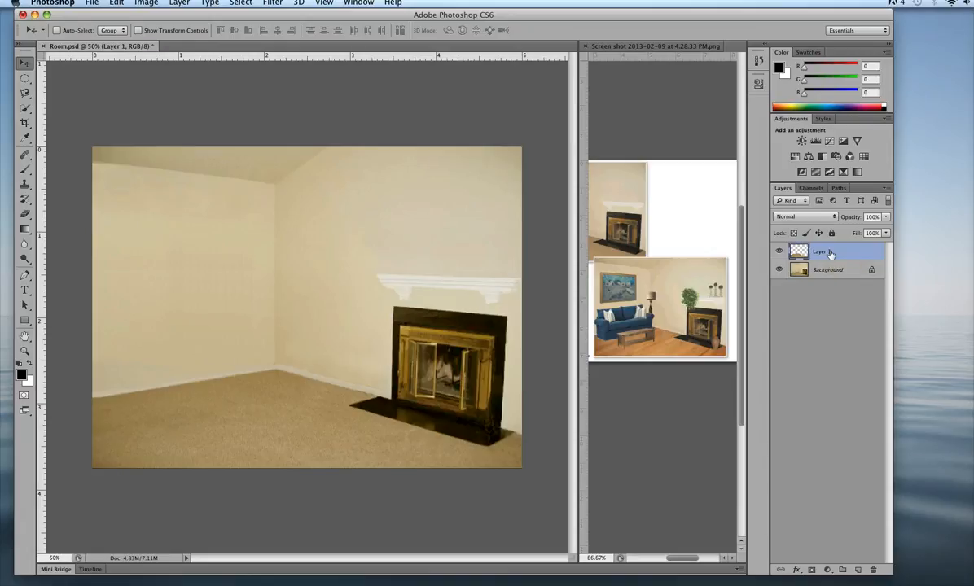
key("Delete")
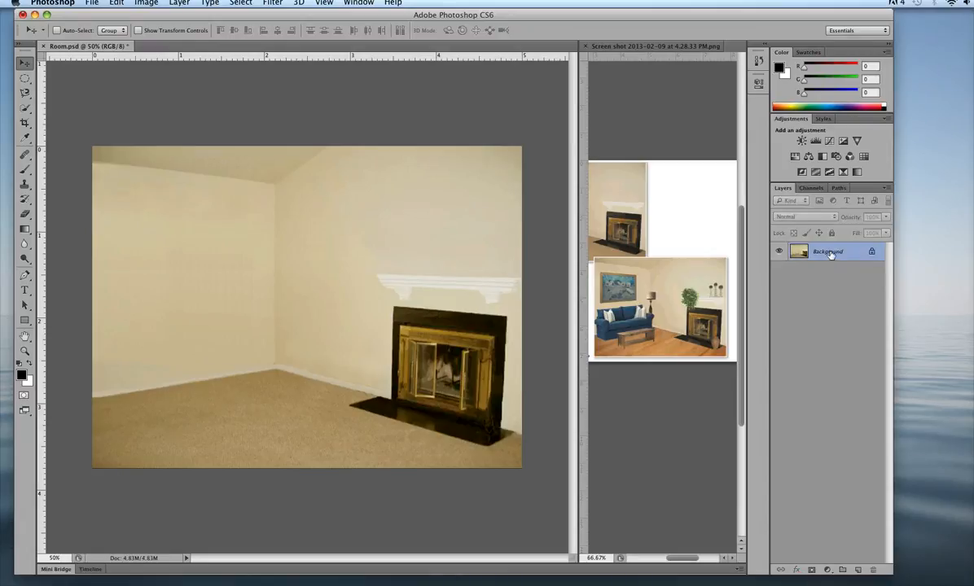
key("ctrl+z")
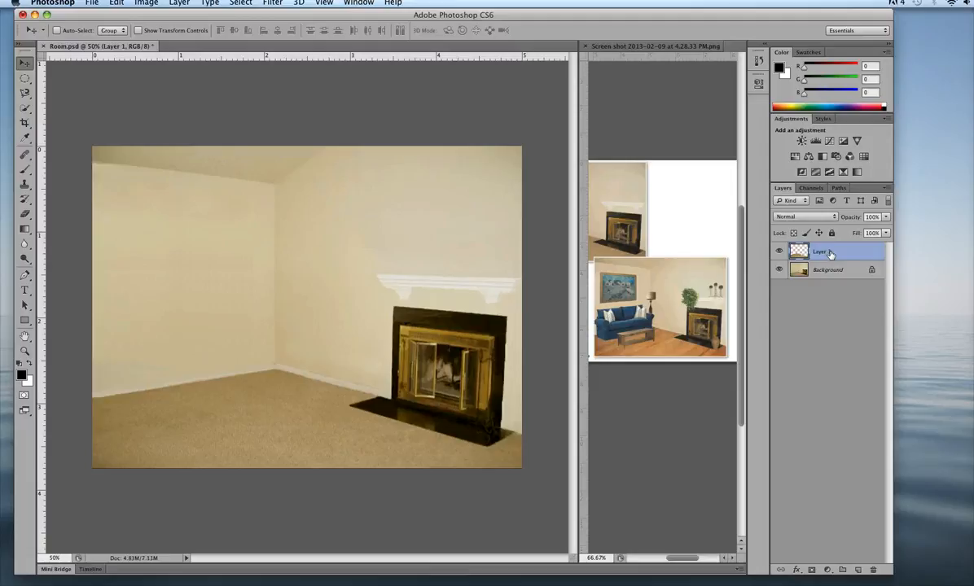
key("Delete")
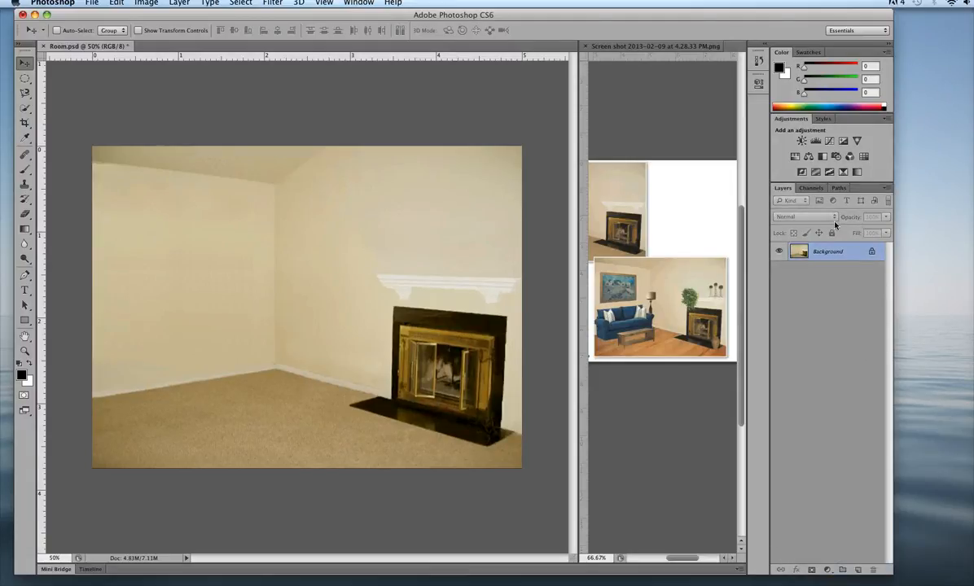
key("ctrl+z")
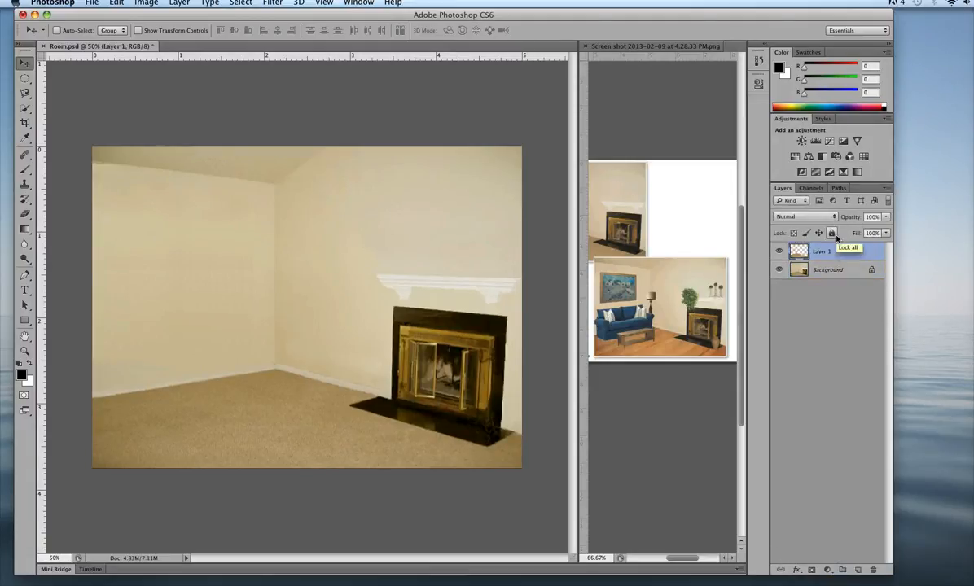
key("Delete")
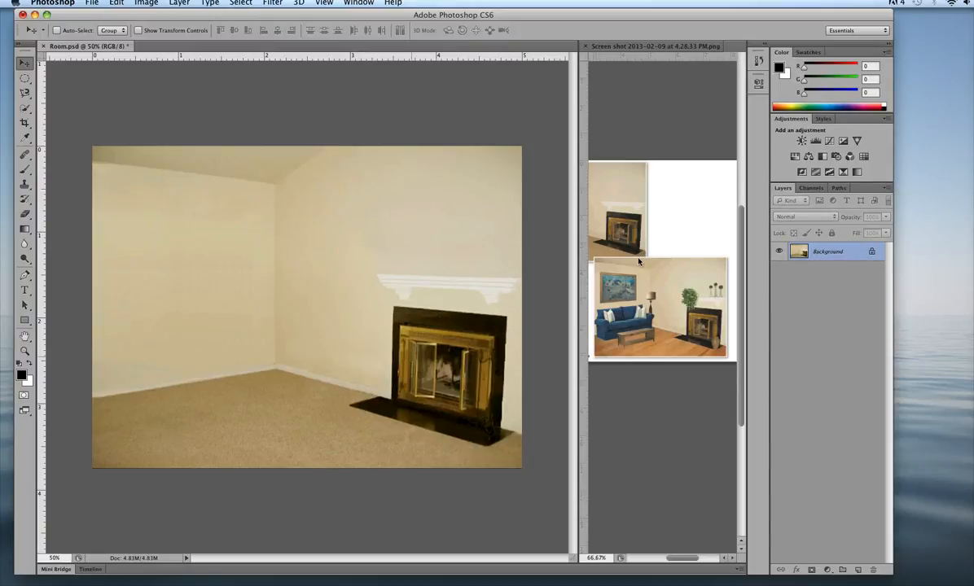
Step: Enlarge the history list and revert Room.psd to its first Quick Selection state to restore the floor selection
left_click(757, 60)
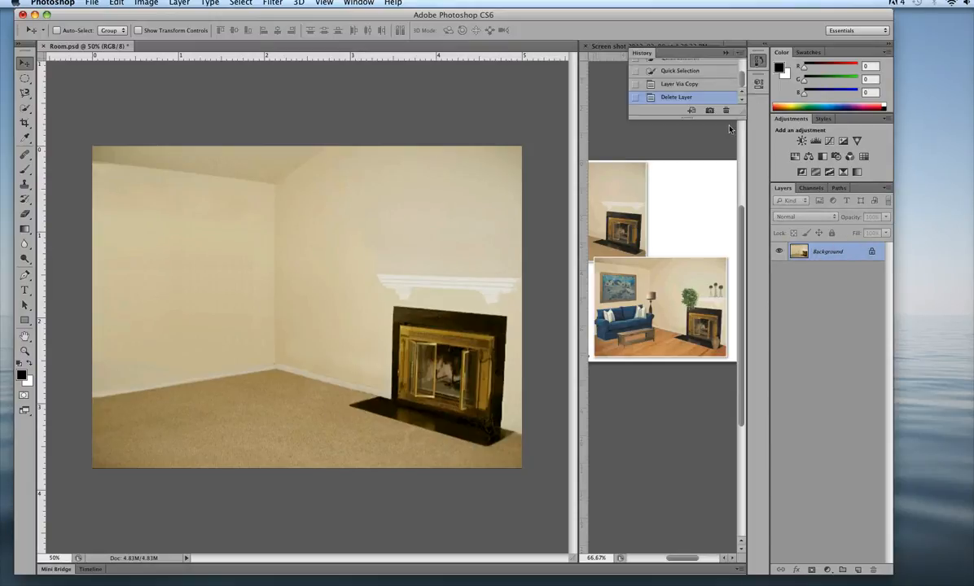
mouse_move(692, 112)
left_mouse_down()
mouse_move(687, 159)
mouse_move(710, 405)
left_mouse_up()
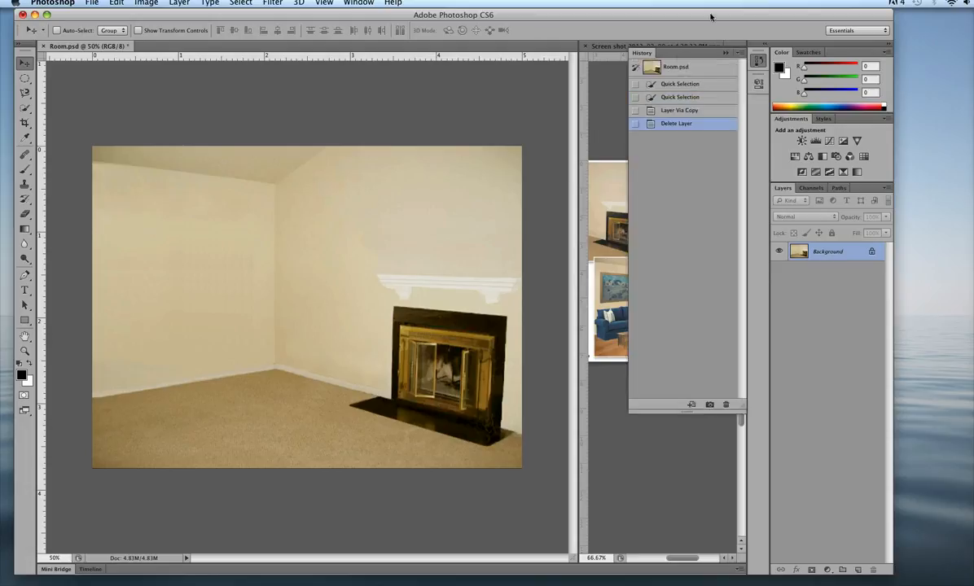
left_click(665, 84)
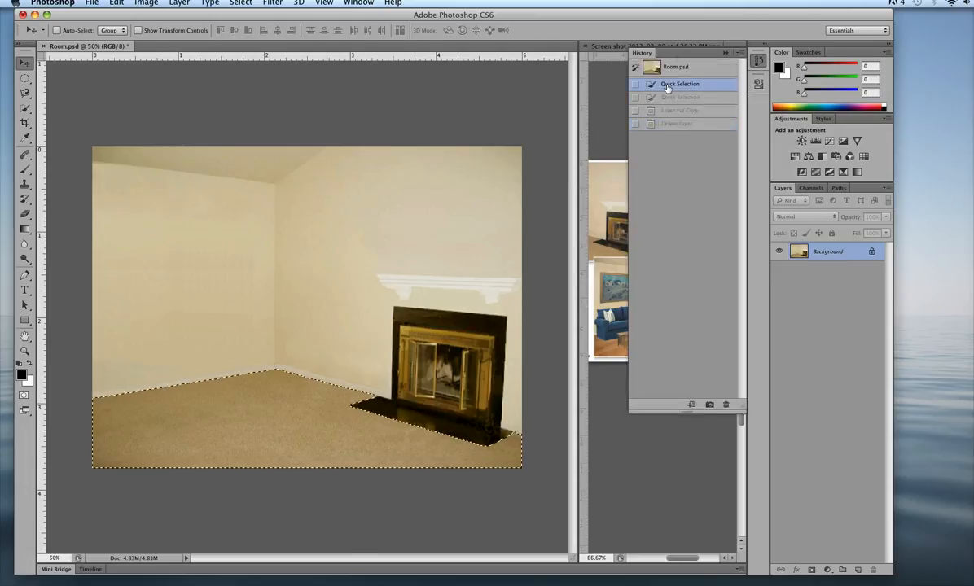
Step: Collapse the history list, then cut the selected floor out of the Background and paste it as a new layer
left_click(724, 54)
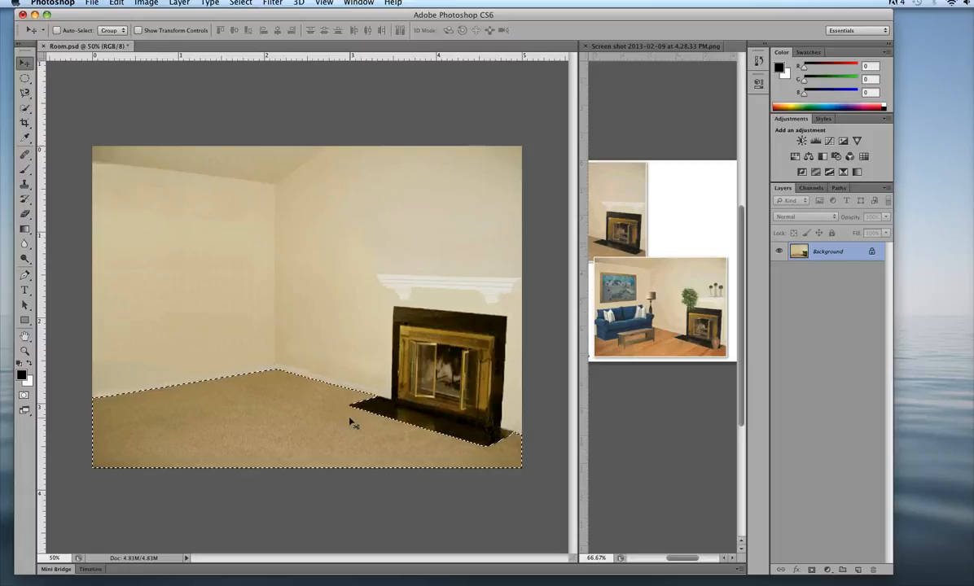
key("BackSpace")
key("super+d")
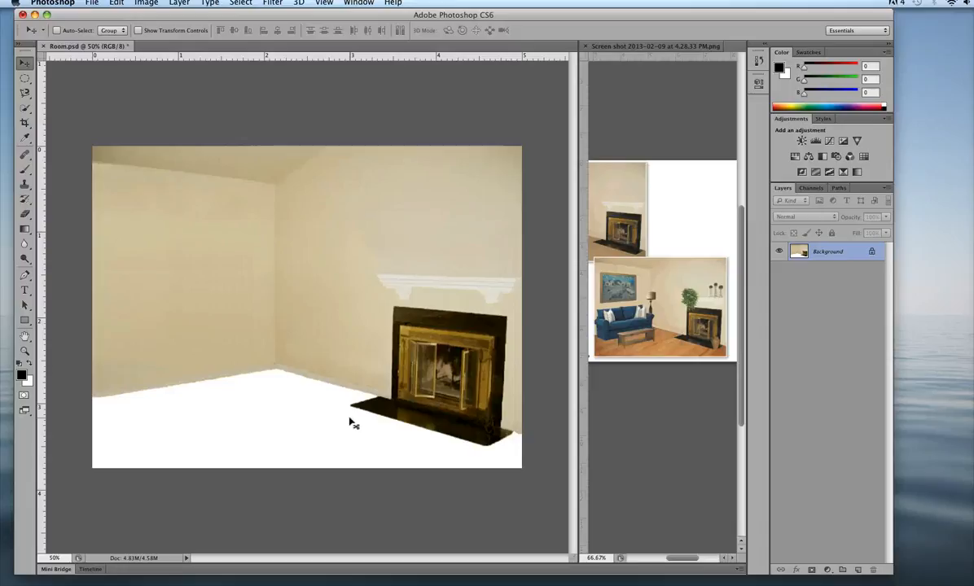
key("super+v")
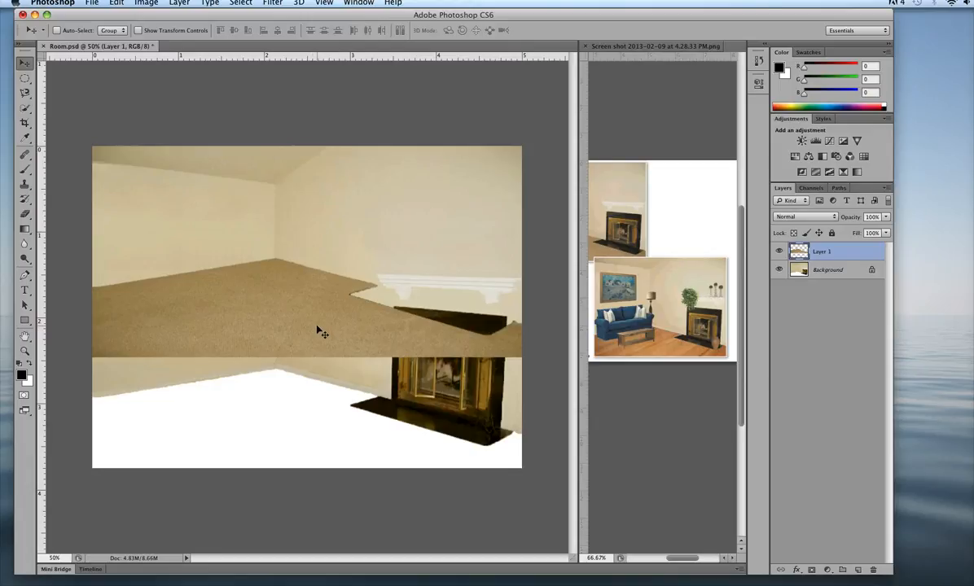
Step: Try moving the pasted floor layer higher up the walls, then discard it and go back to the uncut floor selection
left_click_drag(319, 329, 320, 285)
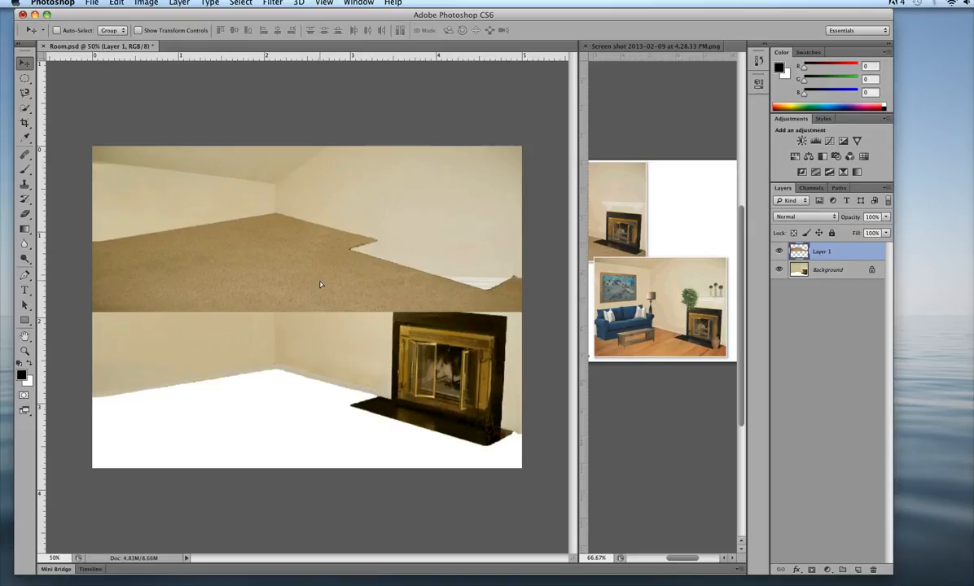
key("super+z")
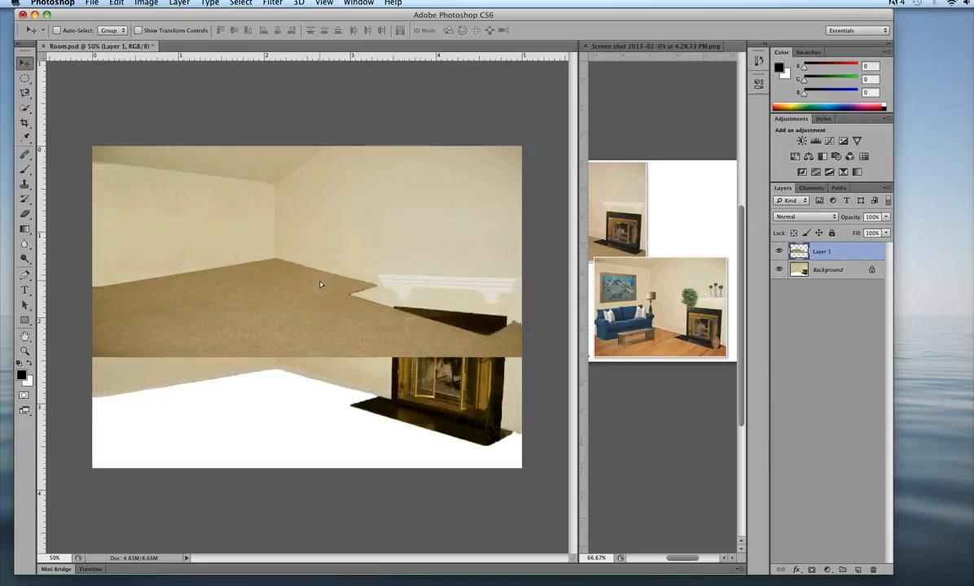
key("Delete")
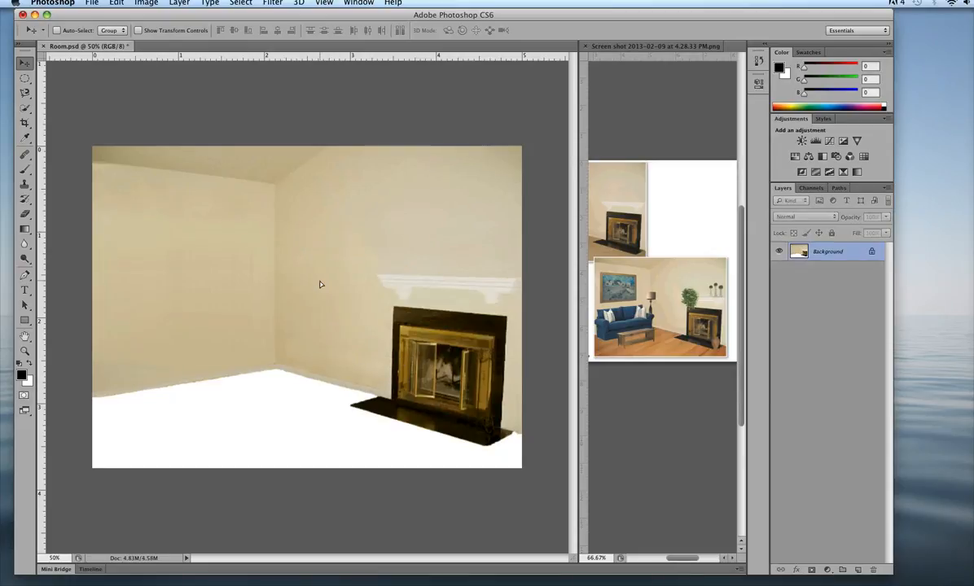
key("super+z")
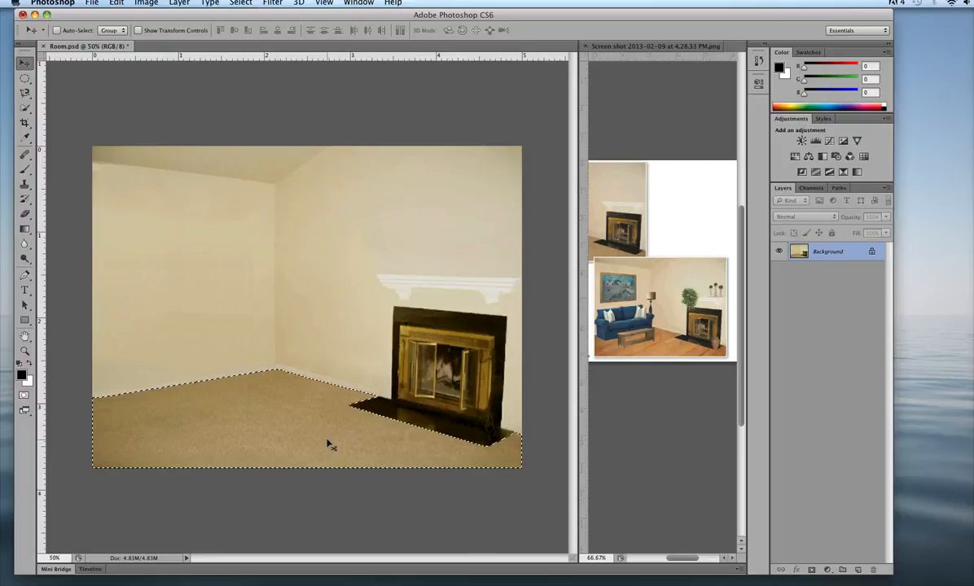
Step: Cut the selected floor from the Background onto its own layer, keeping it in its original place
key("super+d")
key("super+x")
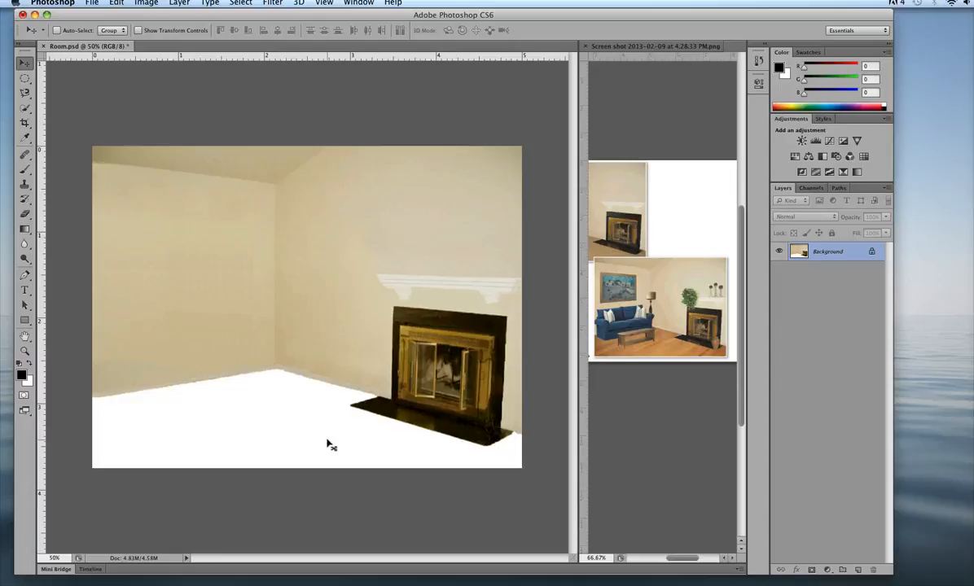
key("super+v")
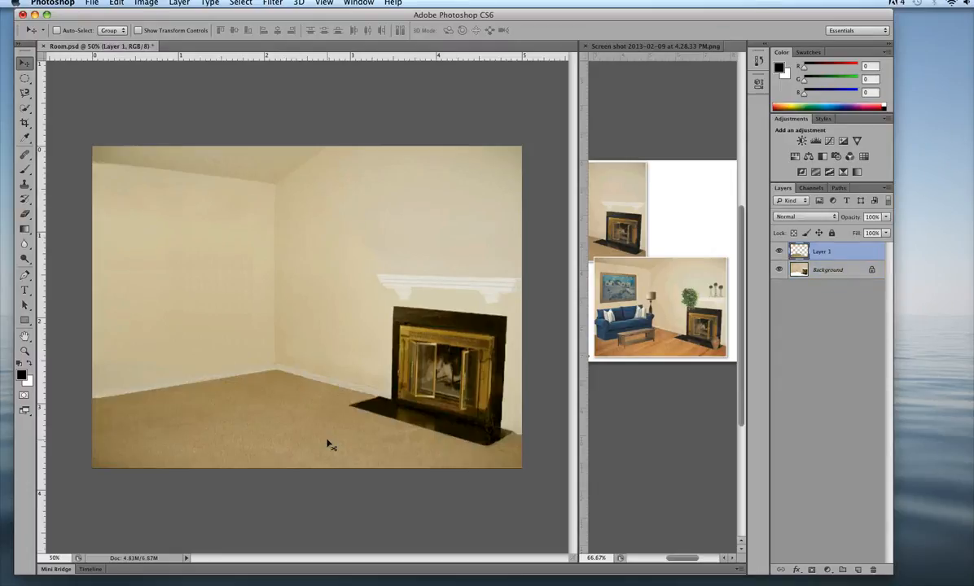
Step: Hide and show the cut floor layer several times to compare it with the Background, then undo back to the floor selection
left_click(777, 251)
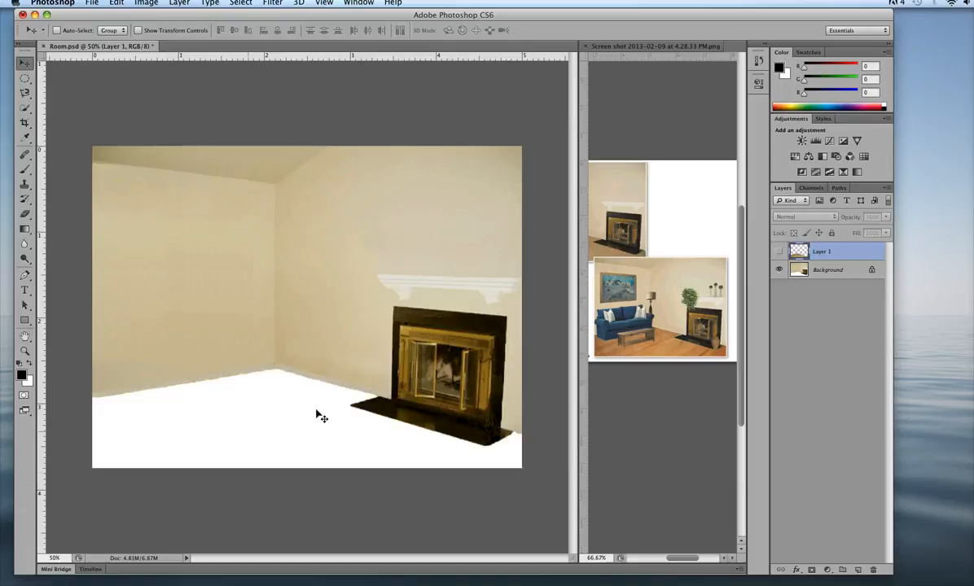
left_click(779, 252)
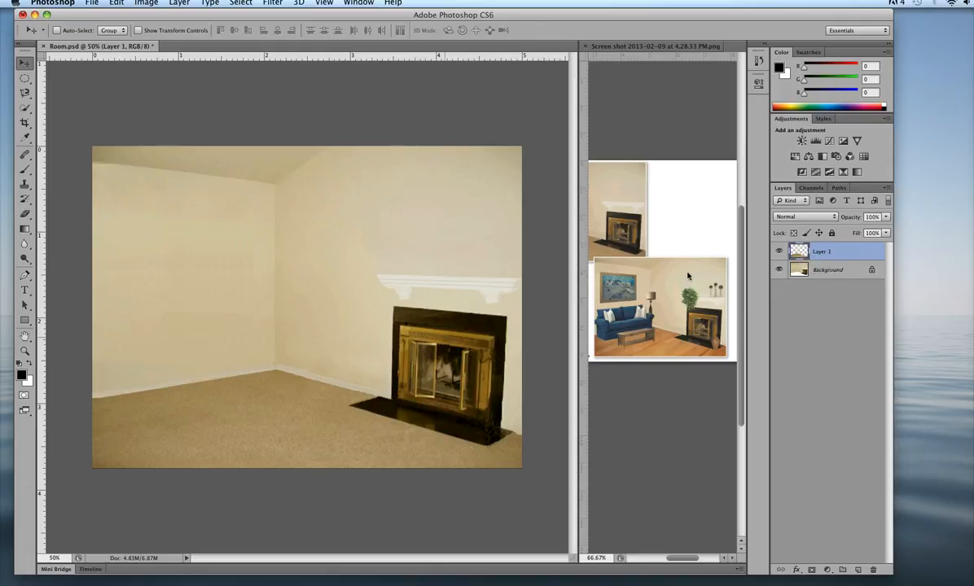
left_click(778, 254)
left_click(779, 254)
left_click(778, 254)
left_click(778, 254)
key("super+alt+z")
key("super+alt+z")
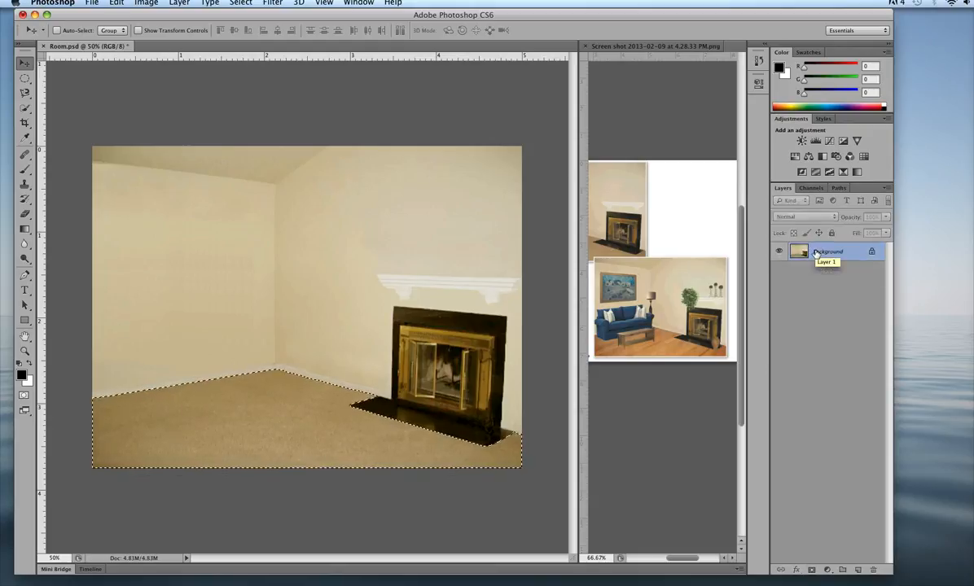
Step: Copy the selected floor to a new layer and move the copy up over the walls and fireplace
key("super+j")
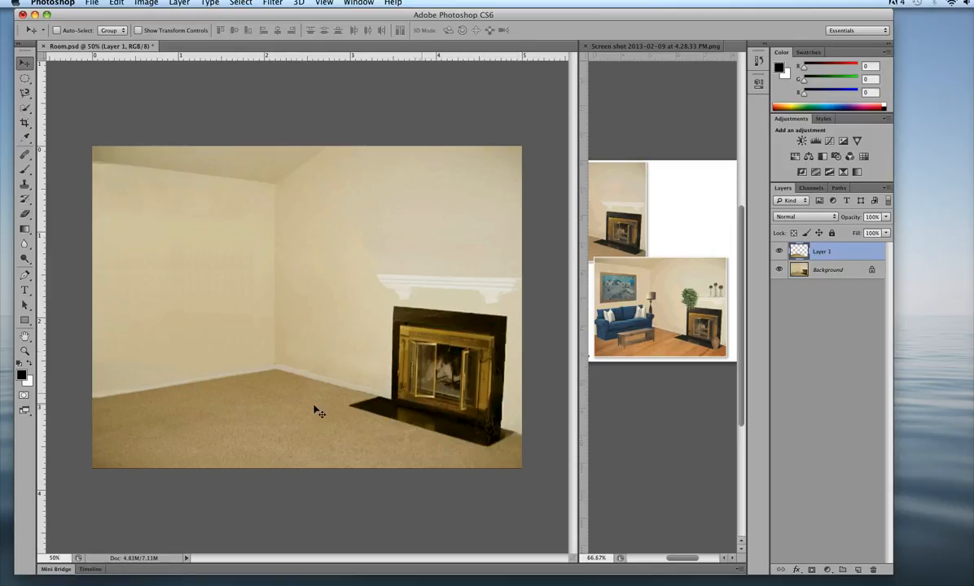
left_click_drag(290, 397, 285, 332)
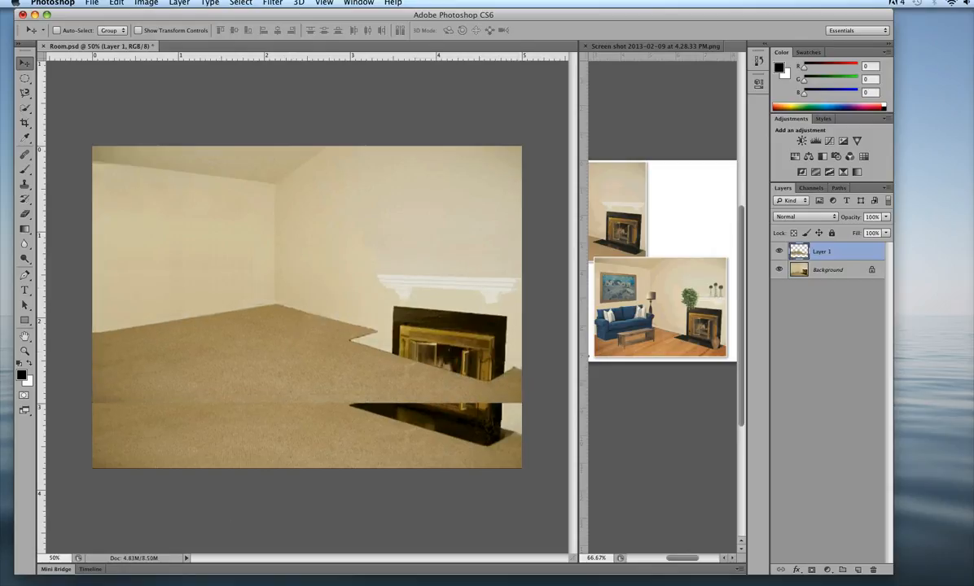
Step: Switch to Firefox
left_click(91, 584)
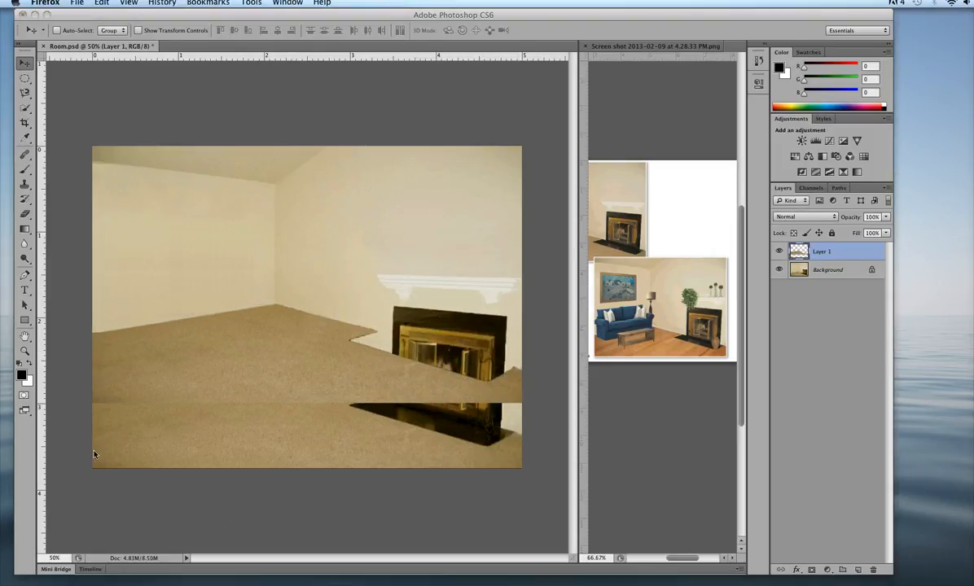